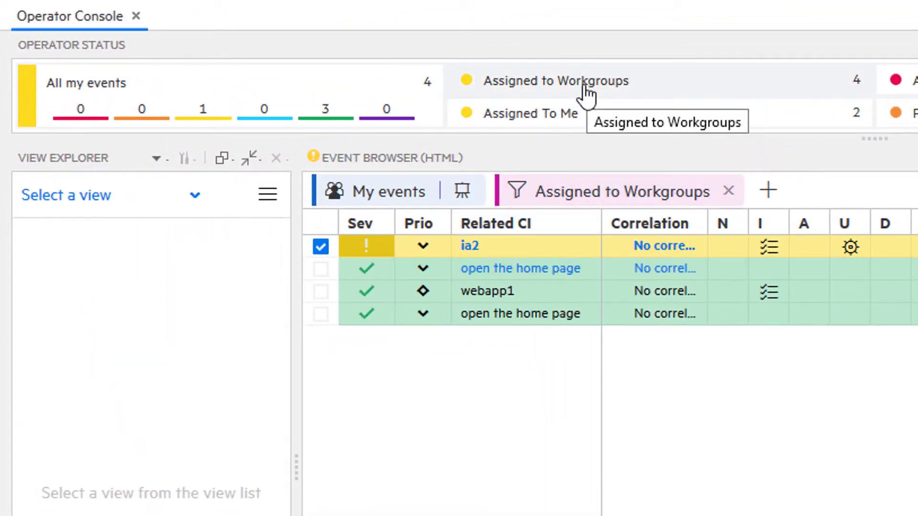
Filter to events assigned to me and select the ia2 syslog daemon event to see its details
left_click(572, 117)
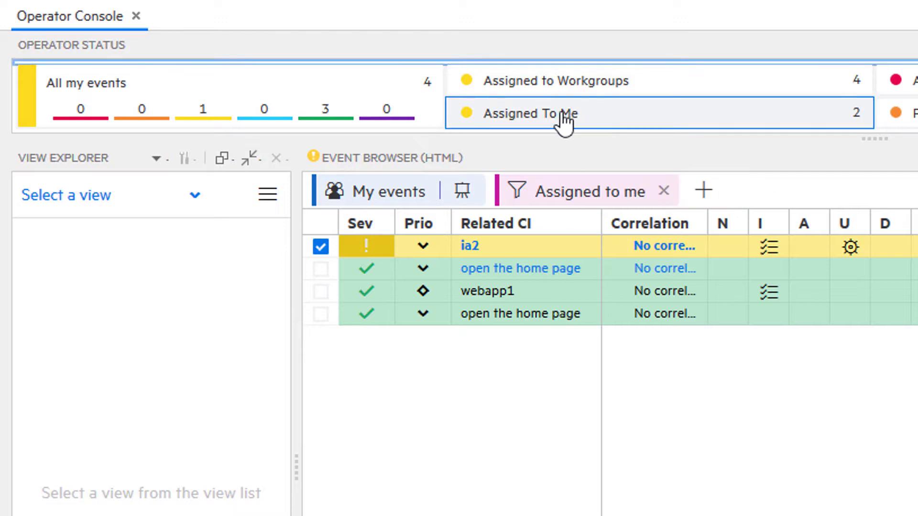
left_click(555, 255)
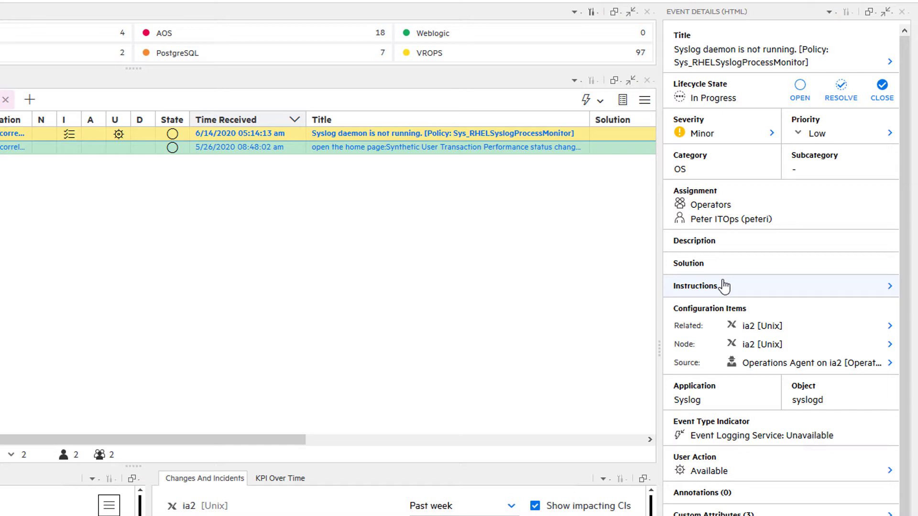
Read the syslog event's instructions suggesting 'service syslog start', then return to the event details
left_click(724, 286)
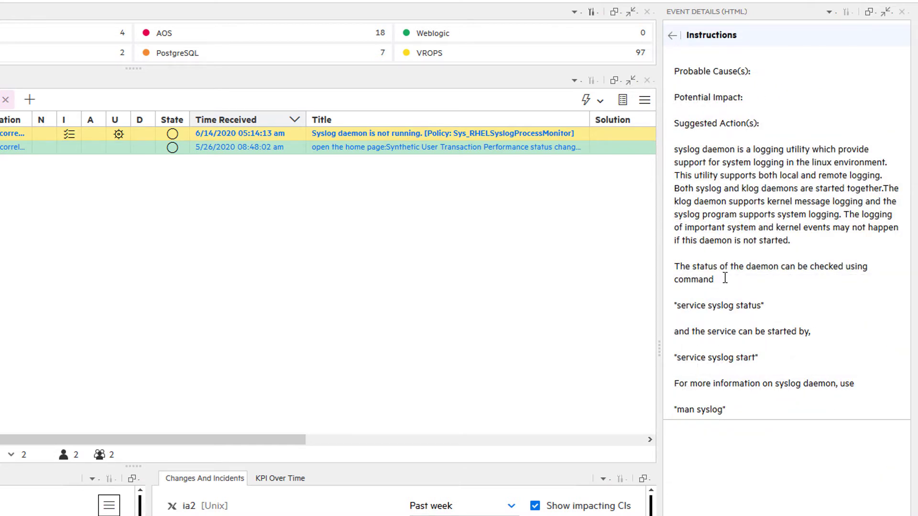
left_click(672, 38)
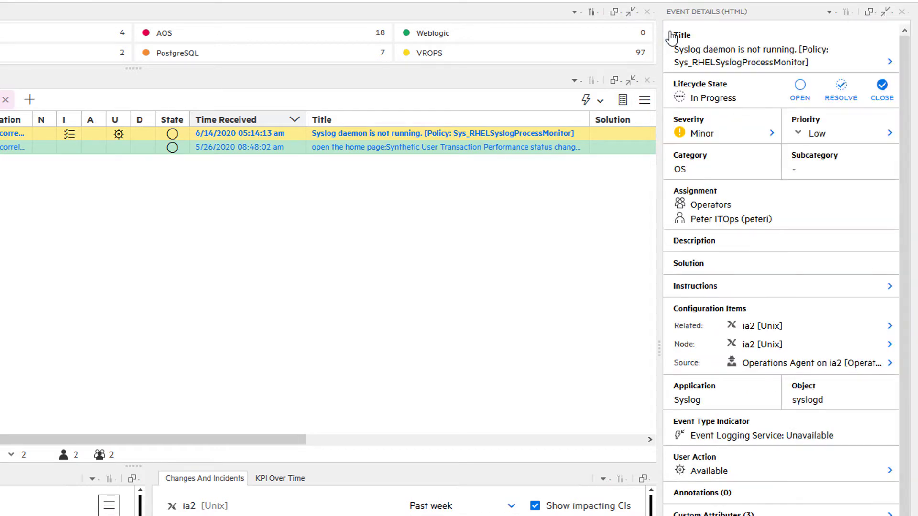
Run the syslog start user action on ia2 and return to the event details
left_click(703, 474)
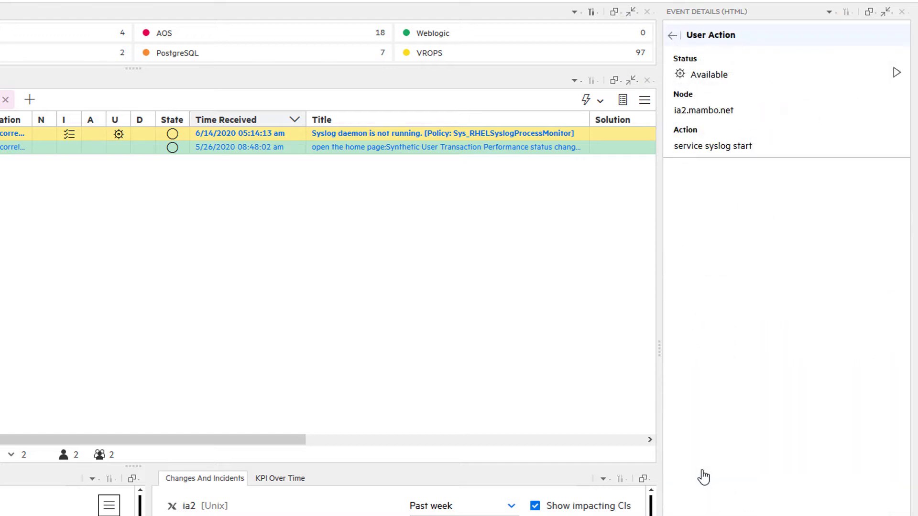
left_click(897, 75)
left_click(675, 36)
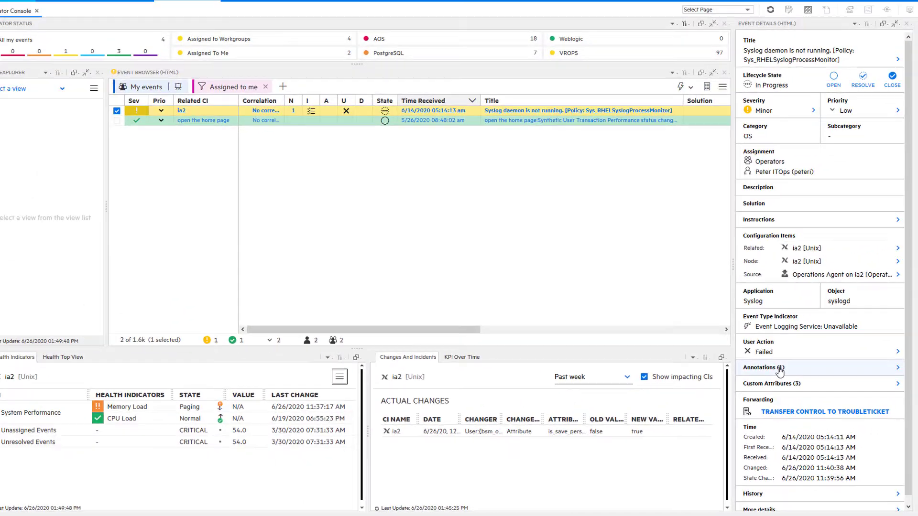
Check the annotation output showing syslog.service Unit not found, ExitCode 5
left_click(721, 309)
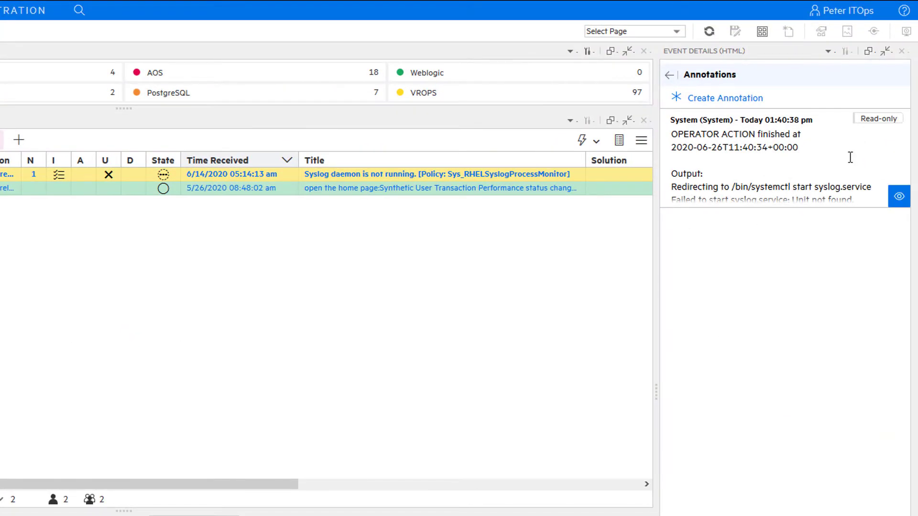
left_click(904, 198)
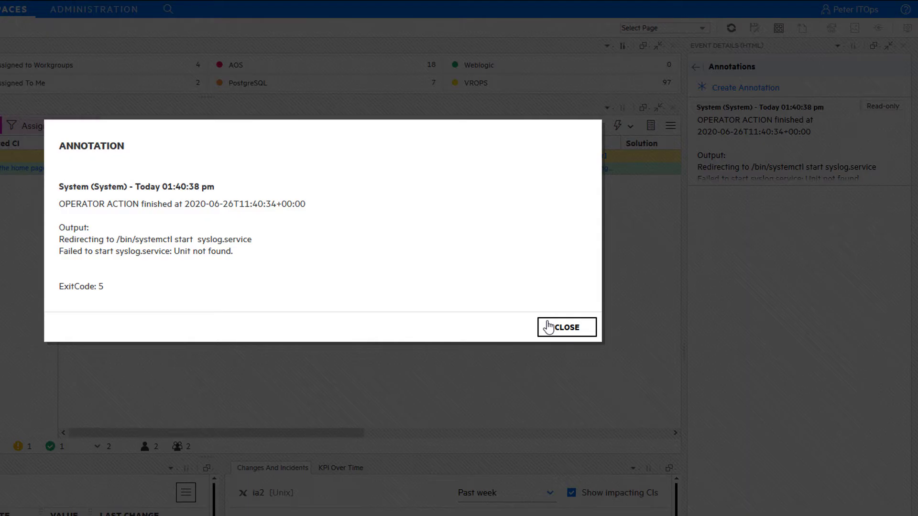
left_click(564, 330)
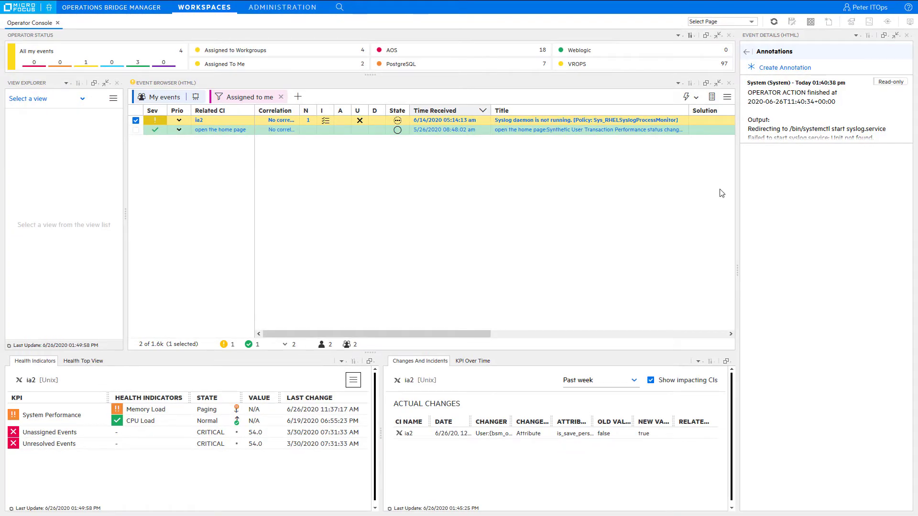
Transfer control of the syslog daemon event to TroubleTicket and confirm with OK
left_click(749, 53)
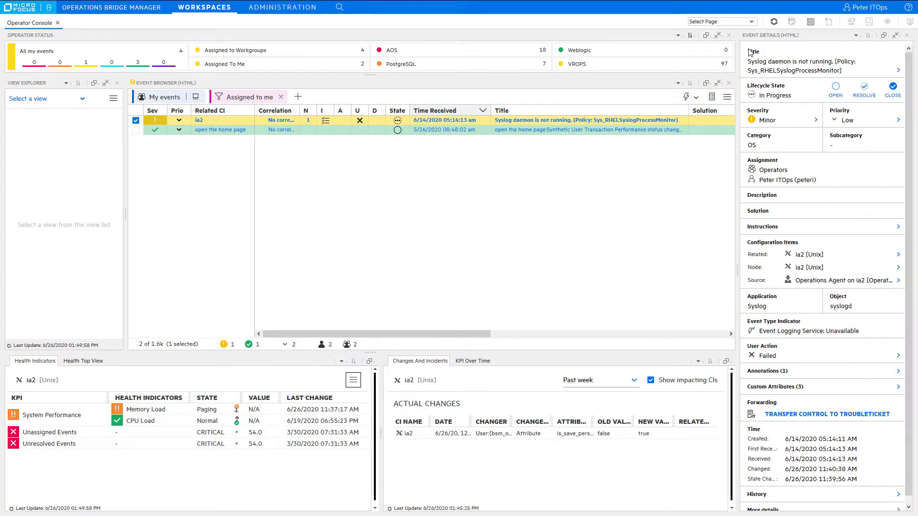
left_click(793, 419)
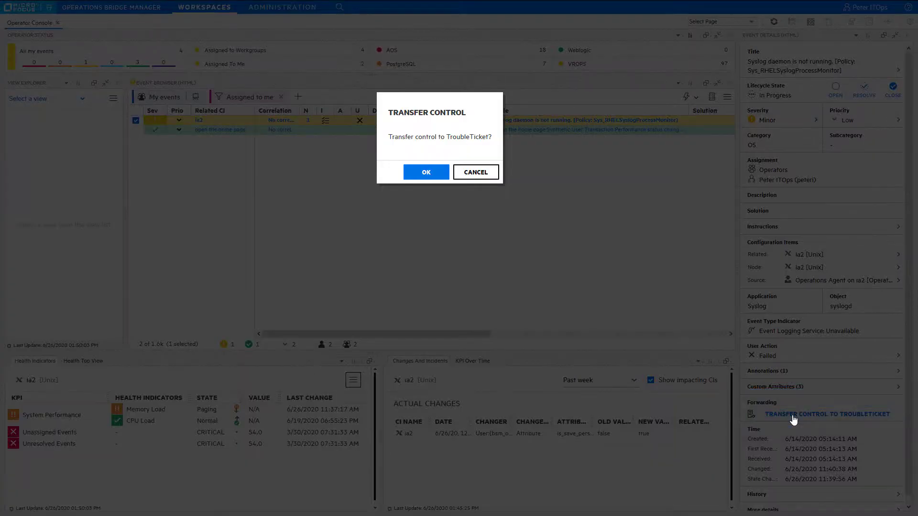
left_click(433, 172)
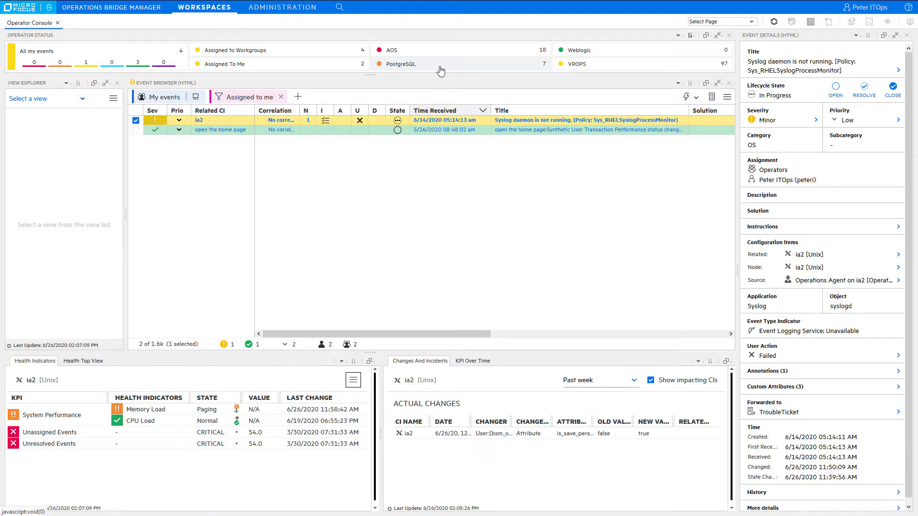
Filter to PostgreSQL topology events and select the postgres#5432 locks count event
left_click(440, 71)
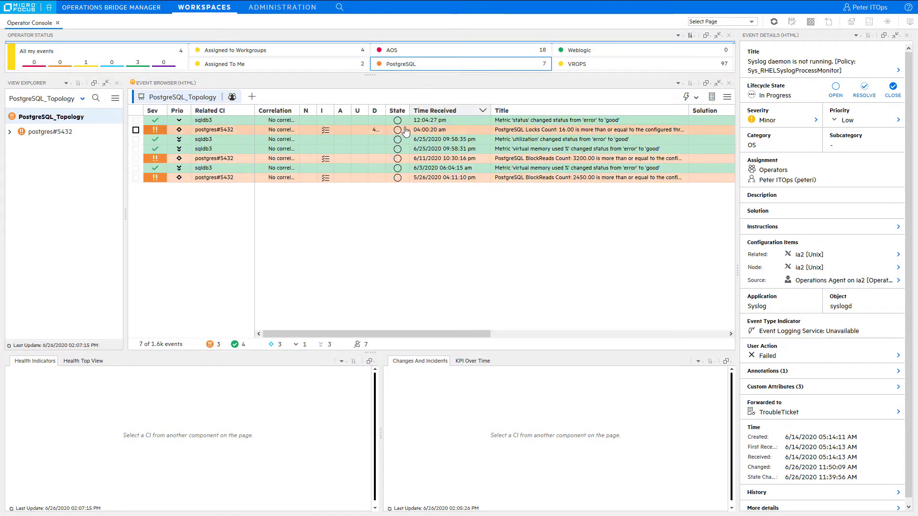
left_click(379, 136)
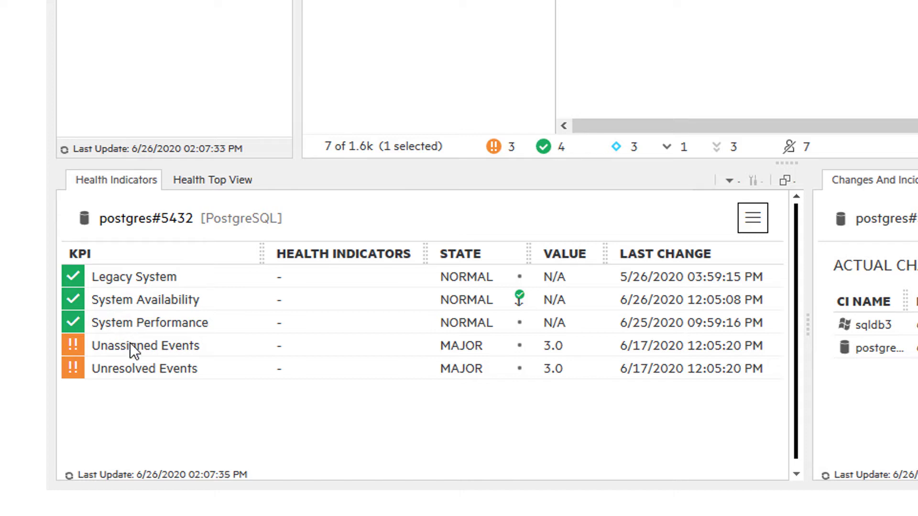
Switch the lower-left panel to Health Top View for postgres#5432's topology graph
left_click(213, 185)
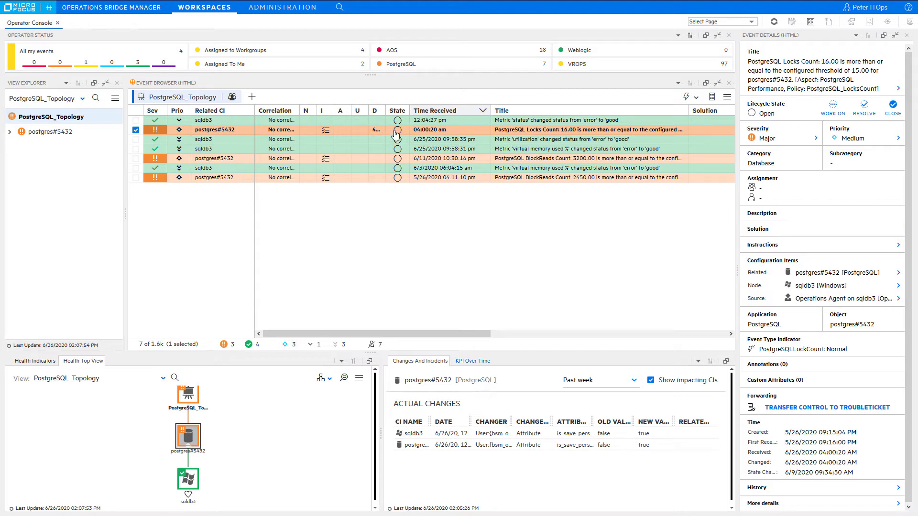
Filter to AOS Business Service events, select the critical Sign In event, and show KPI Over Time
left_click(405, 55)
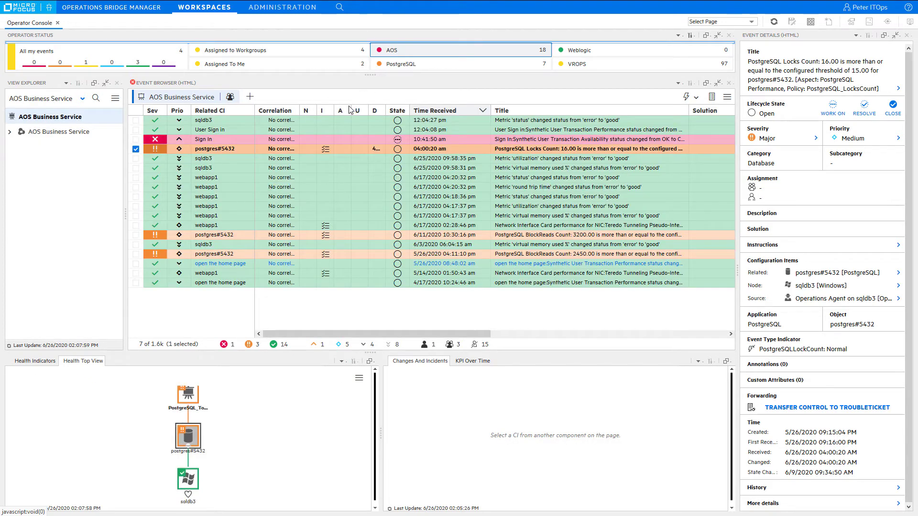
left_click(341, 141)
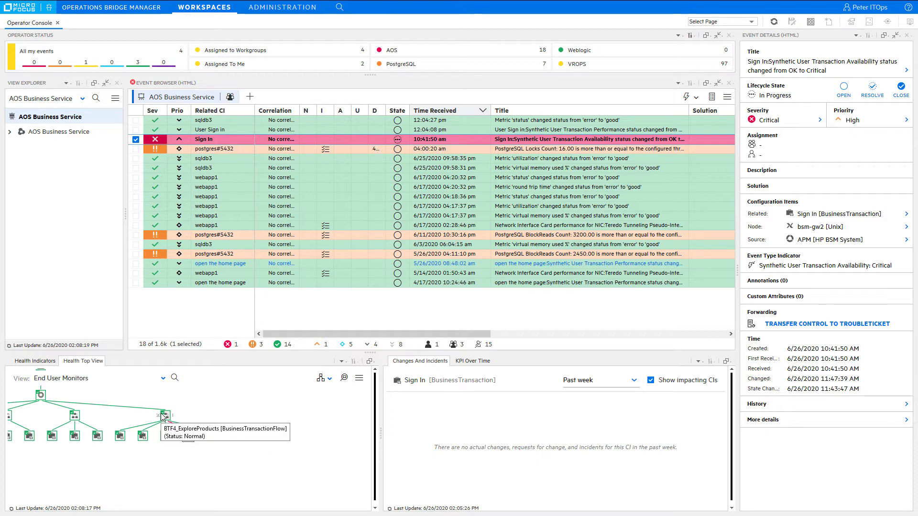
left_click(472, 362)
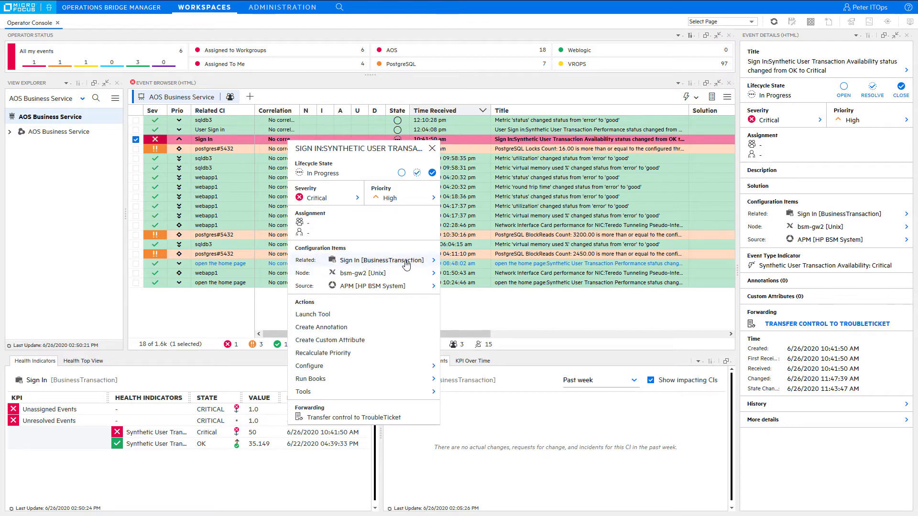
Open the Sign In CI's closed related events in a new window using the AOS Business Service view
left_click(432, 261)
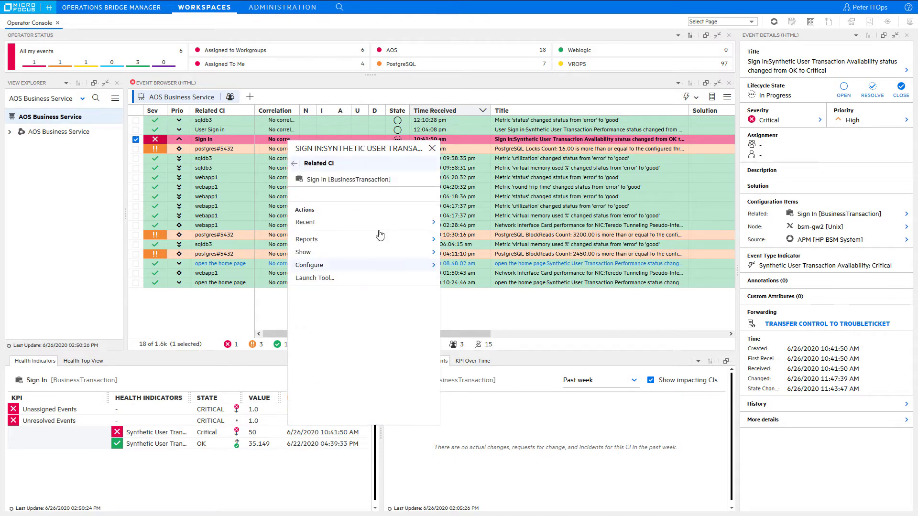
left_click(374, 260)
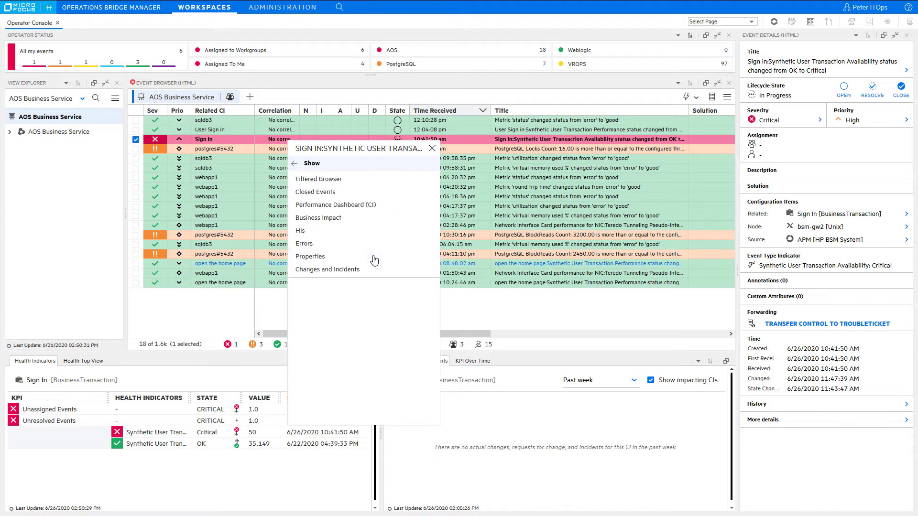
left_click(330, 196)
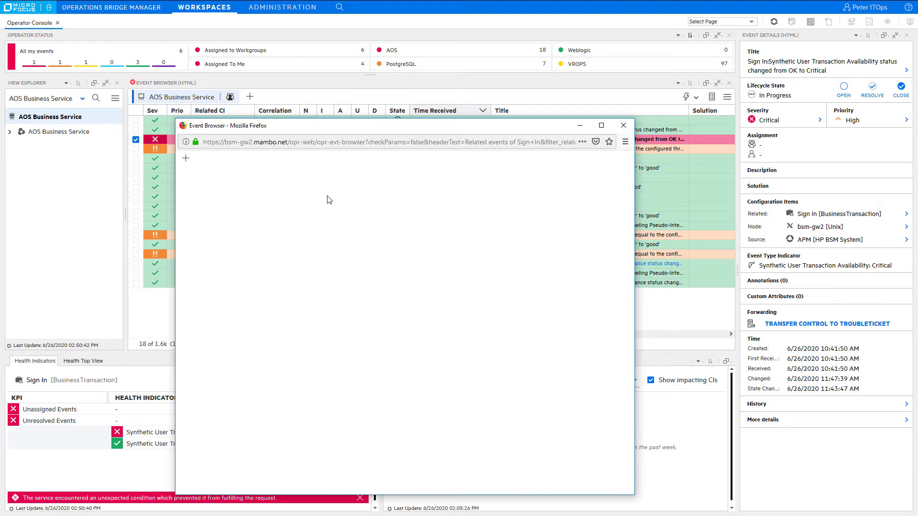
mouse_move(310, 172)
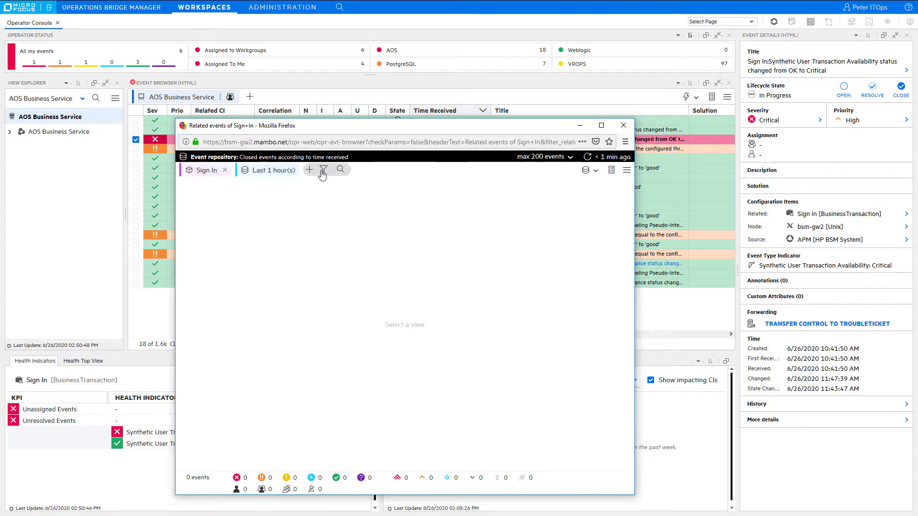
left_click(324, 170)
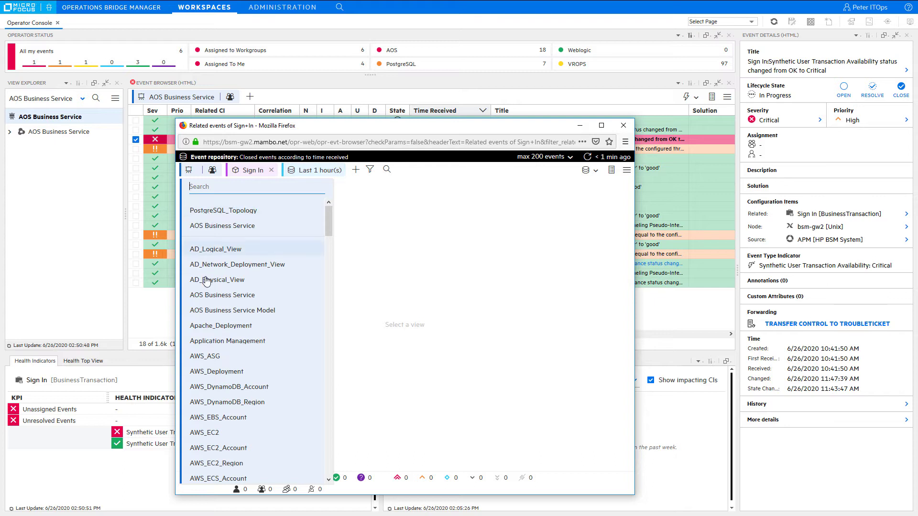
left_click(223, 295)
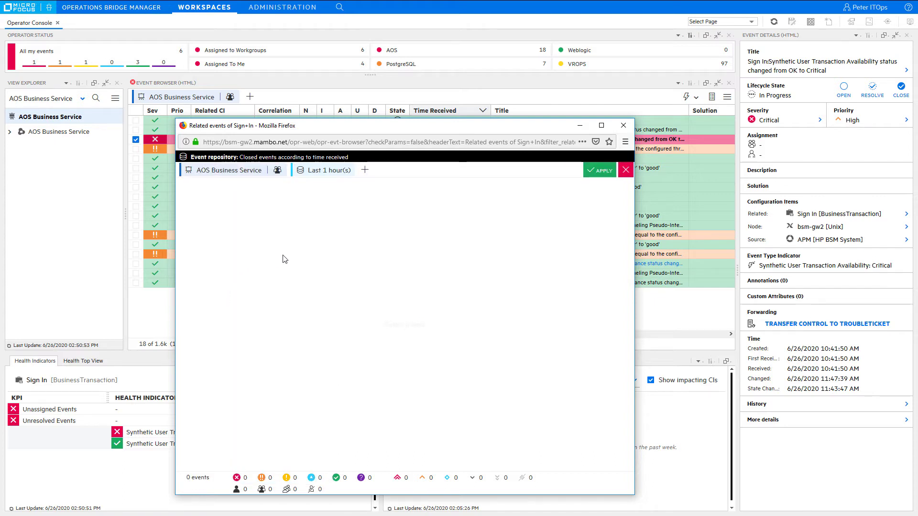
left_click(596, 171)
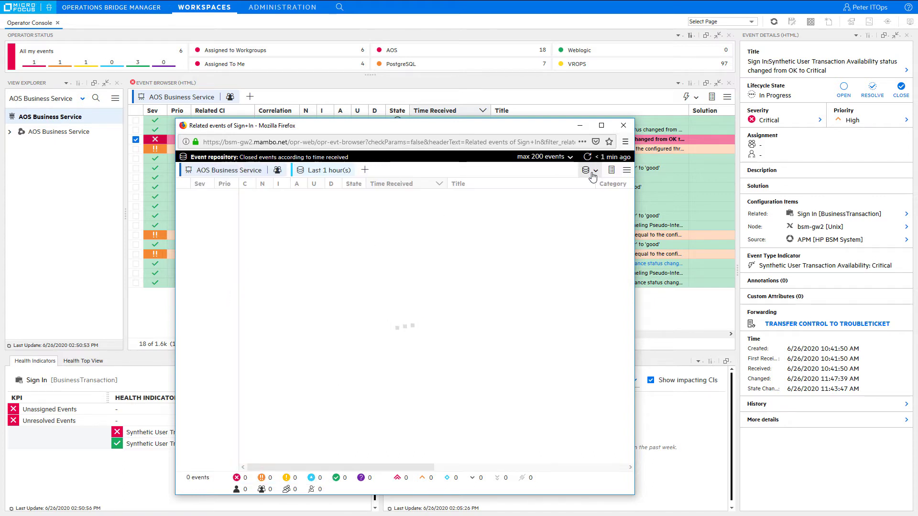
Widen the related events time range to Last 14 days
left_click(334, 172)
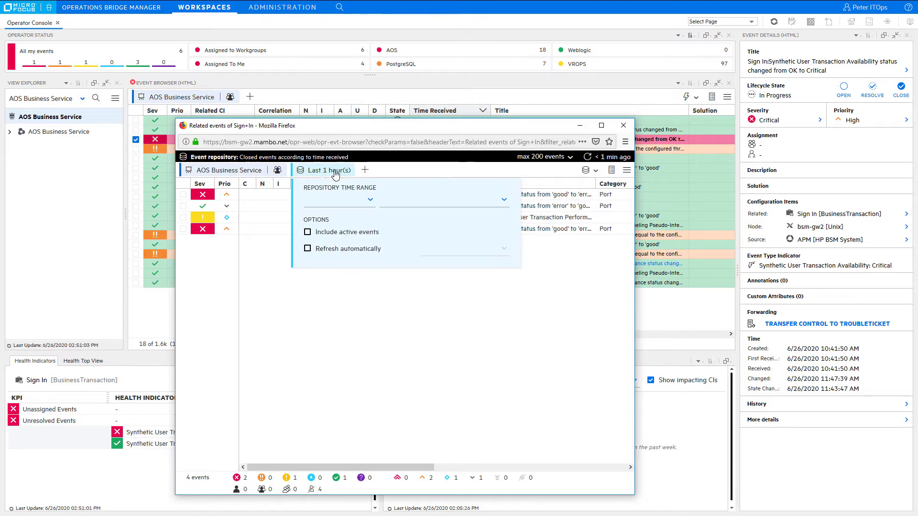
left_click(458, 201)
left_click(430, 311)
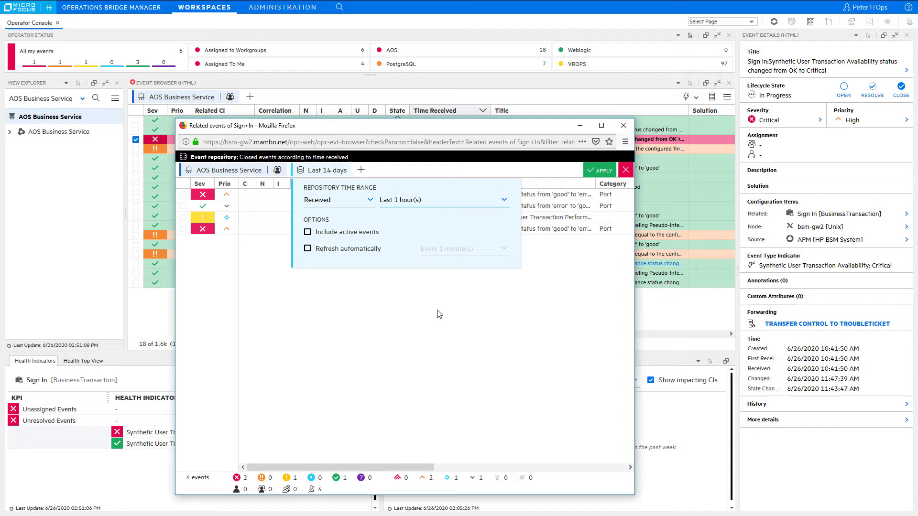
left_click(605, 173)
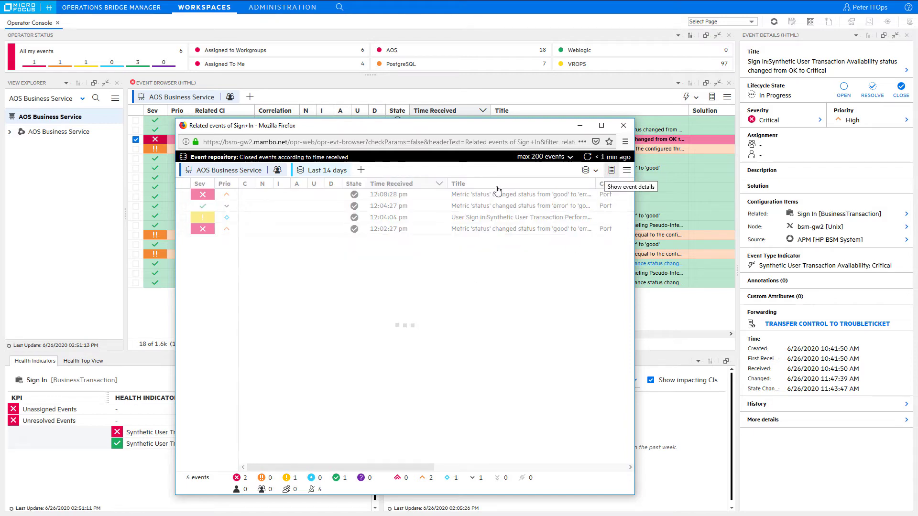
left_click_drag(630, 210, 642, 249)
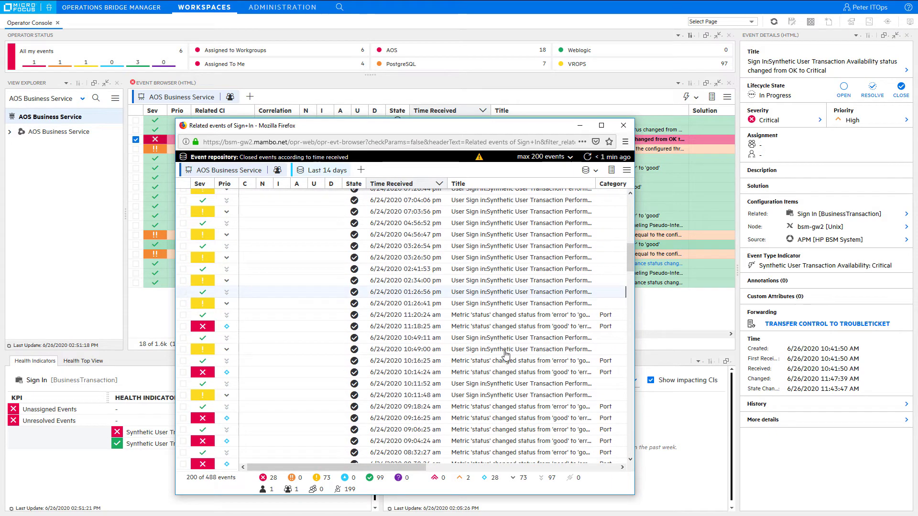
Filter to Critical severity and select the 6/22/2020 11:04:39 pm Sign In event
left_click(263, 478)
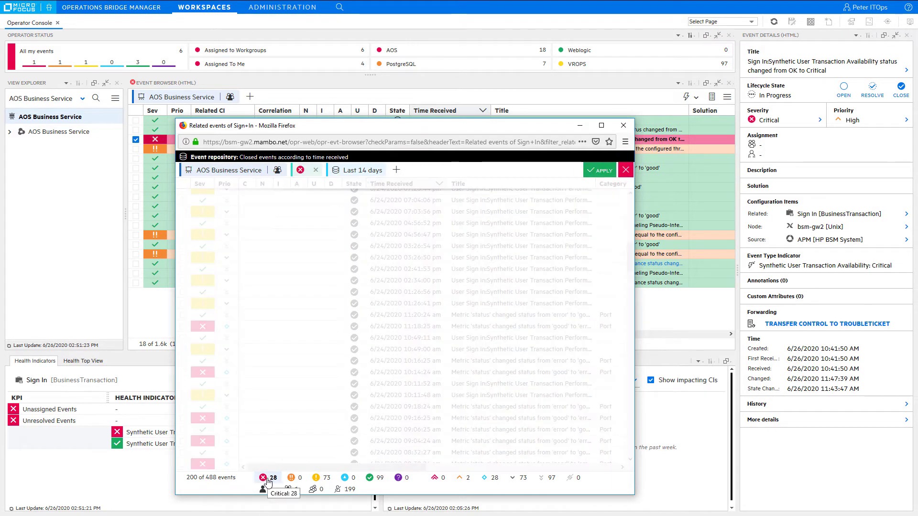
left_click(601, 171)
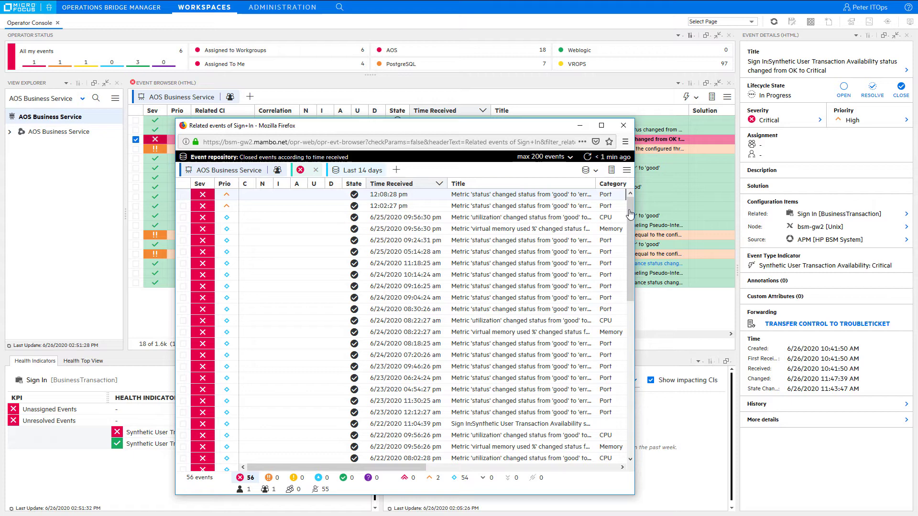
scroll(461, 396, "down", 2)
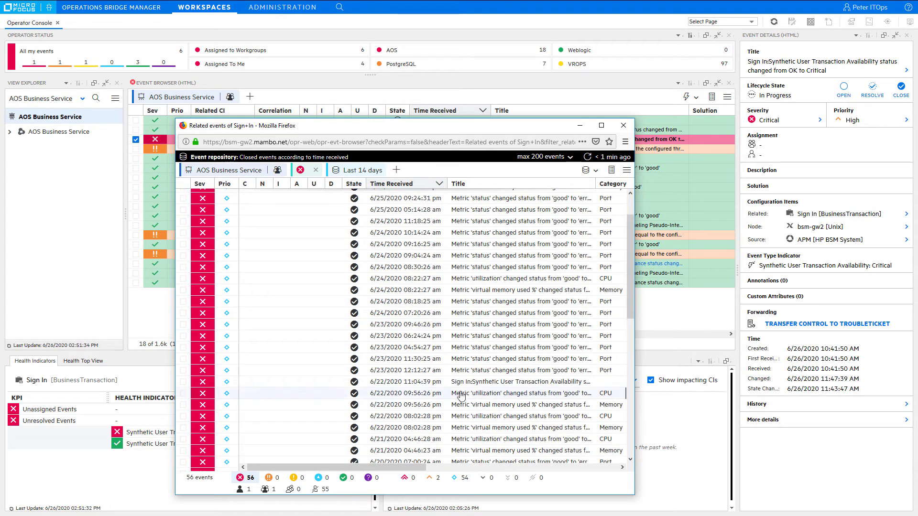
left_click(456, 382)
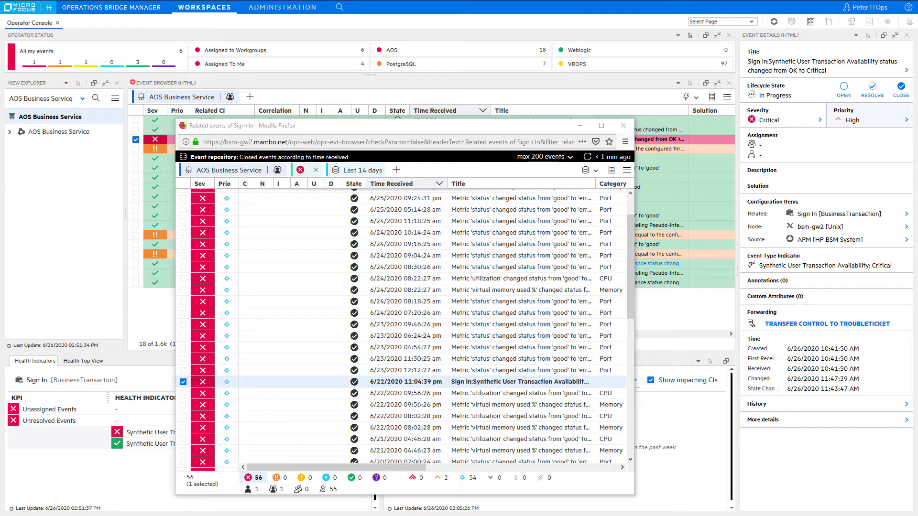
Open the 6/22/2020 Sign In event's details, read its solution, and go back
left_click_drag(659, 17, 557, 17)
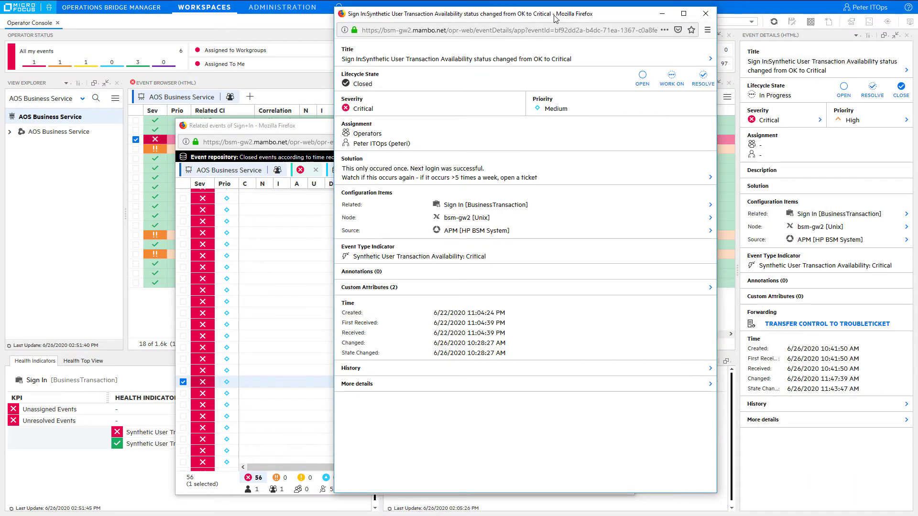
left_click(392, 182)
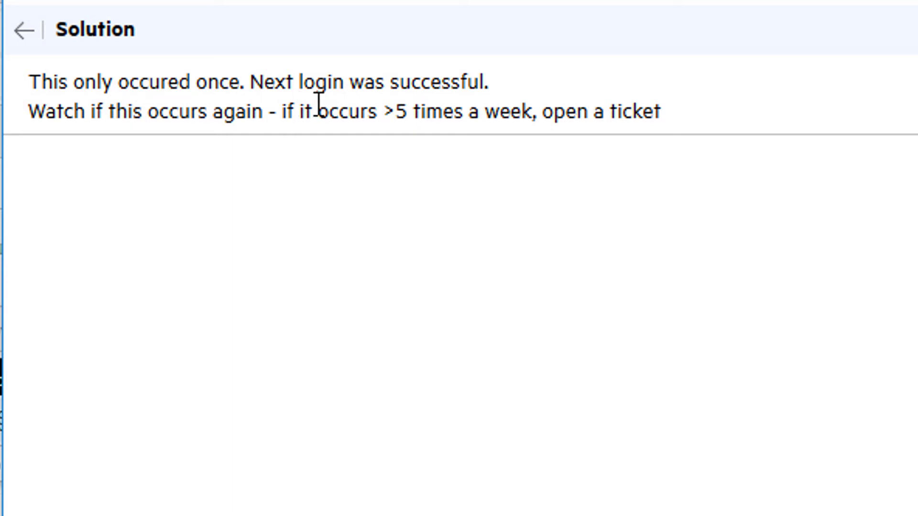
left_click(24, 29)
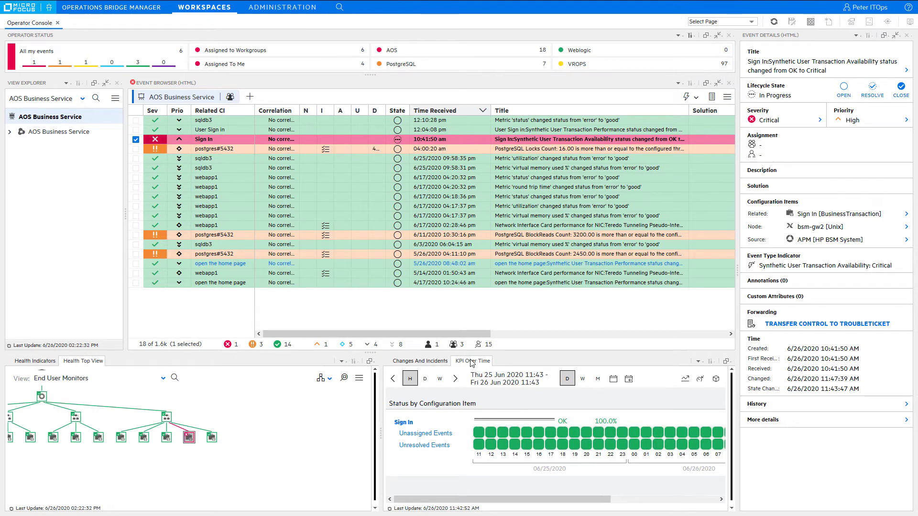
Save the solution 'This is only the second time this week - closing and watching...' on Sign In, then close the event
left_click(285, 66)
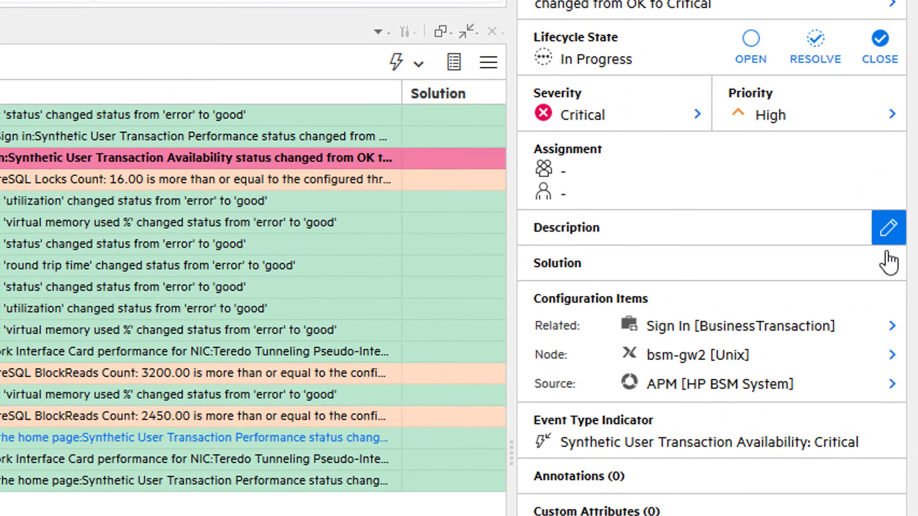
left_click(889, 262)
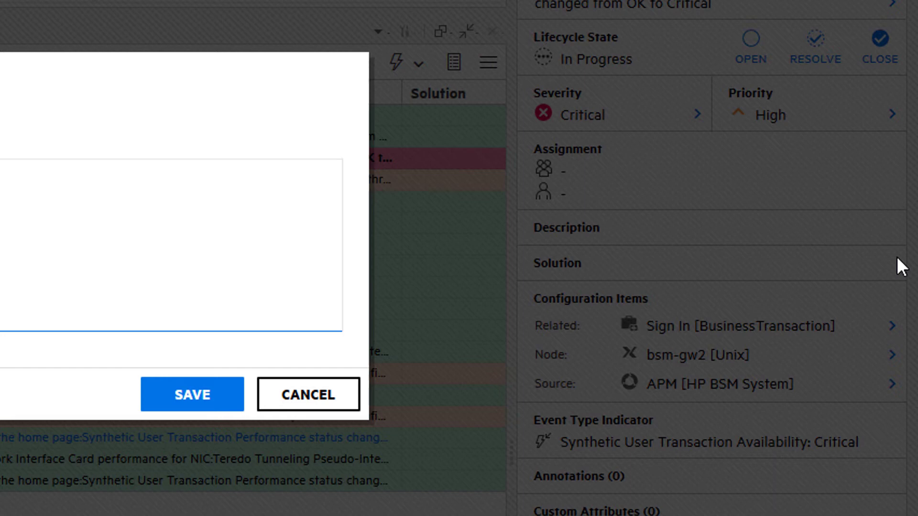
type("This is only the second time thi")
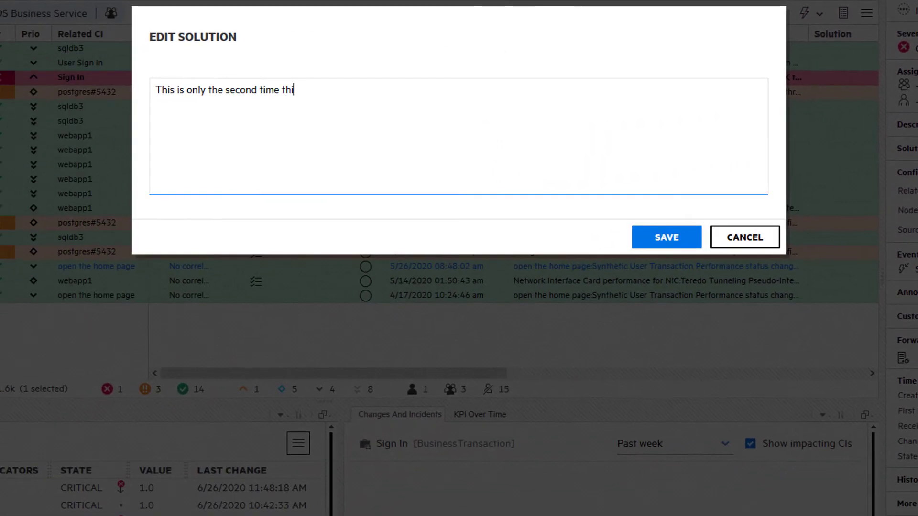
type("s week - closing and watching...")
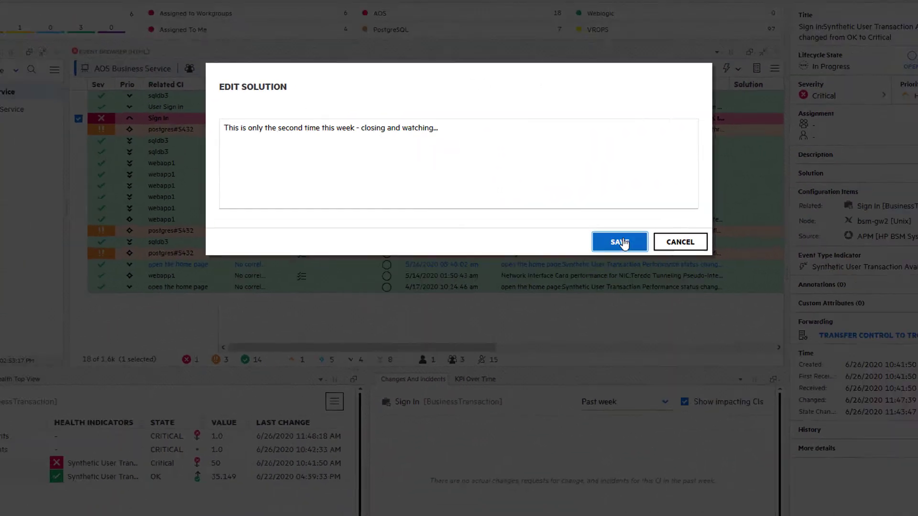
left_click(673, 239)
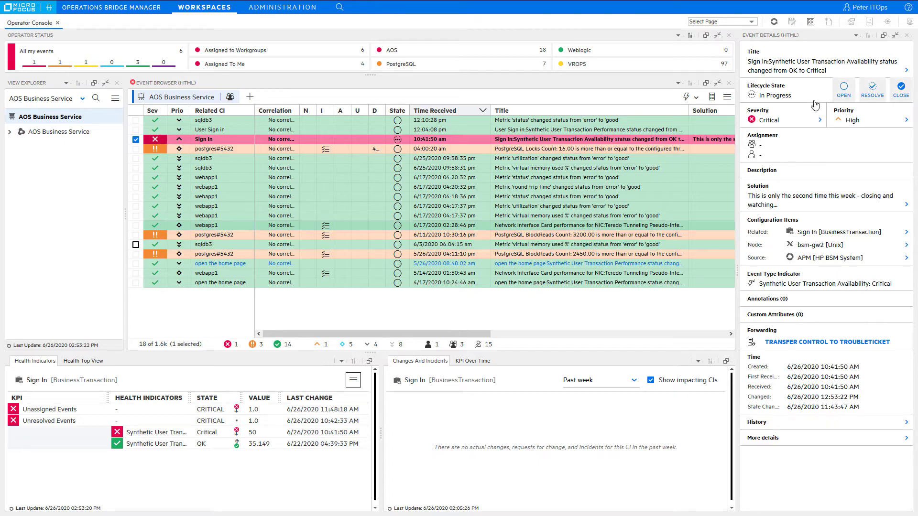
left_click(901, 91)
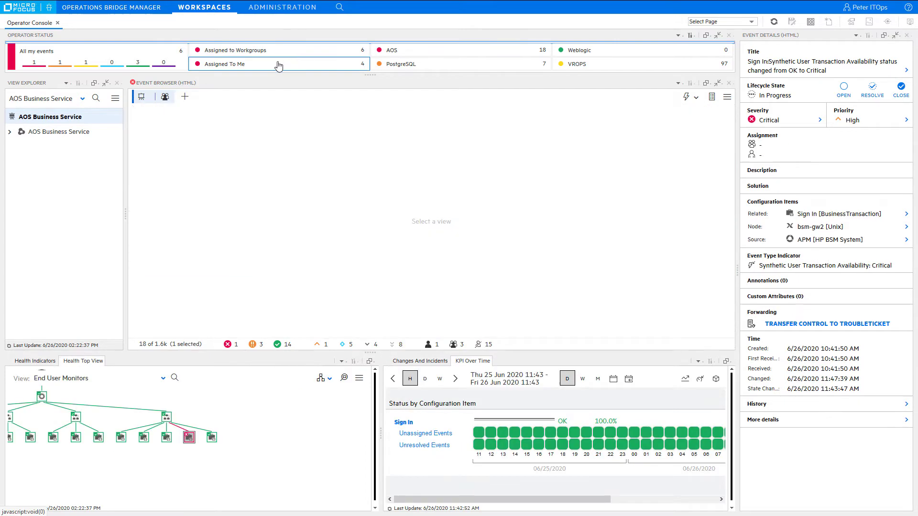
In the Assigned to me view, review the ia2 cause event and its opsbcontentvm2 disk write latency symptom
left_click(275, 66)
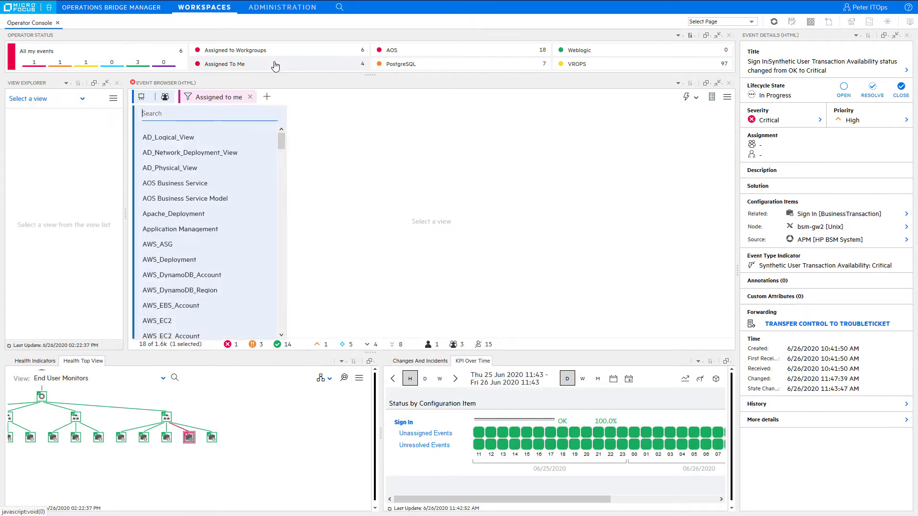
left_click(165, 97)
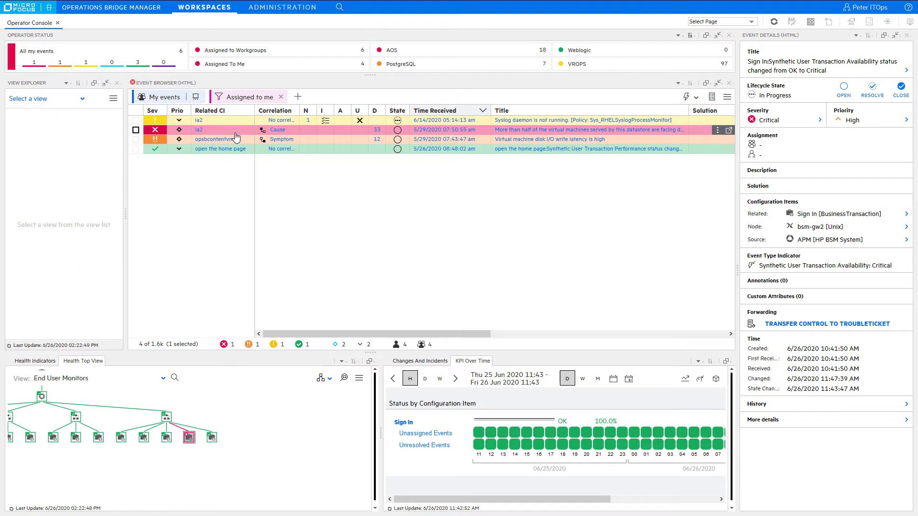
left_click(279, 132)
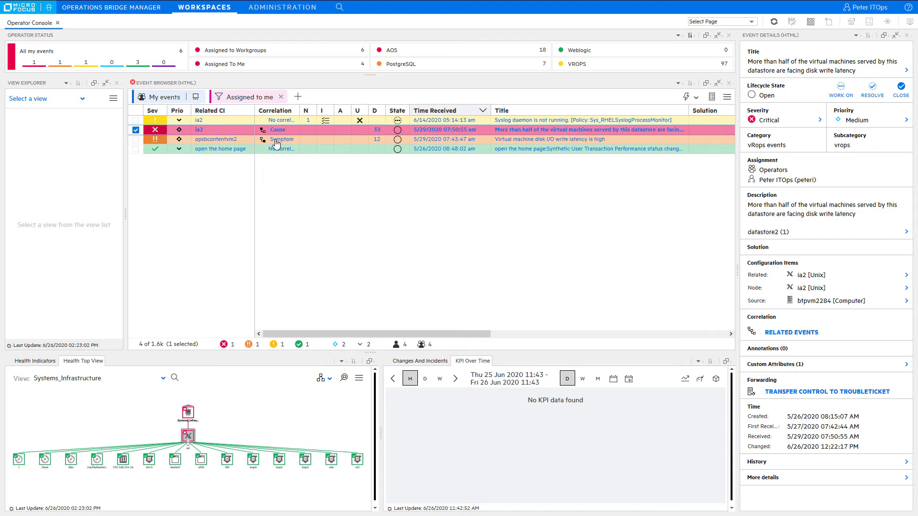
left_click(276, 142)
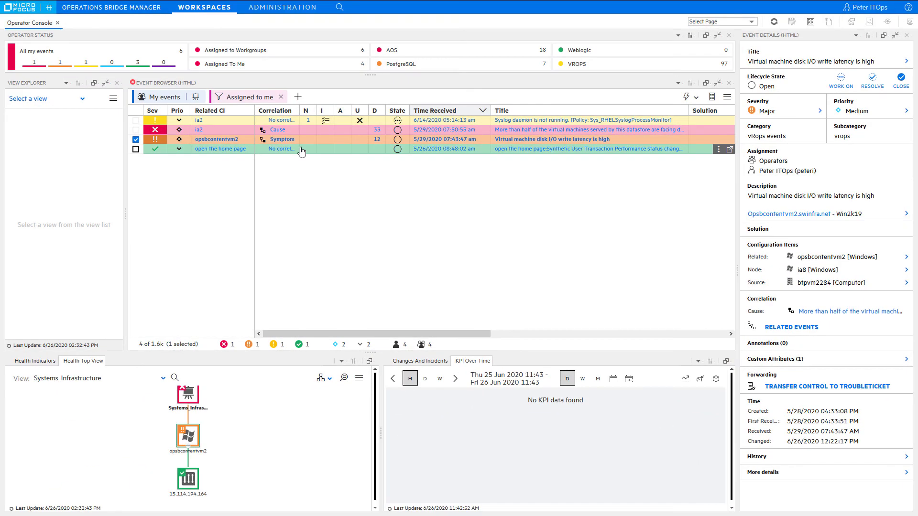
In the PostgreSQL events view, read the instructions for the postgres#5432 Locks Count event
left_click(395, 70)
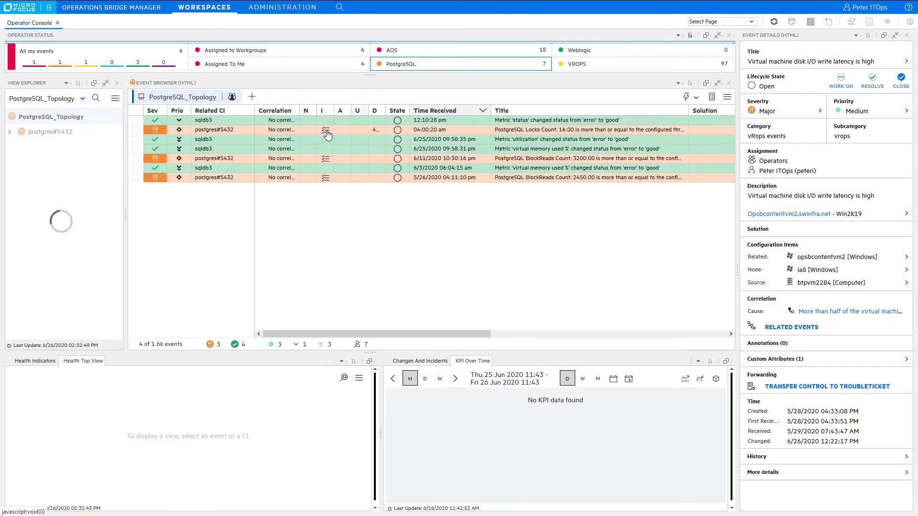
left_click(326, 132)
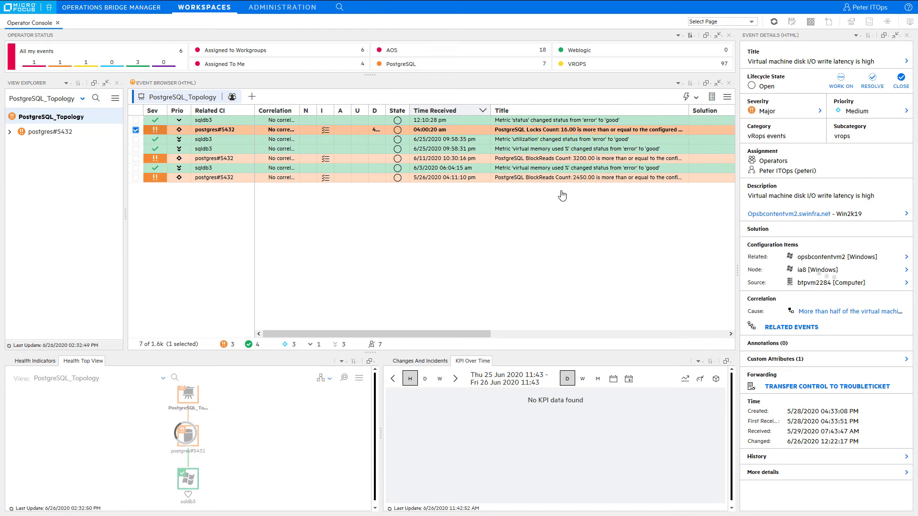
left_click(823, 251)
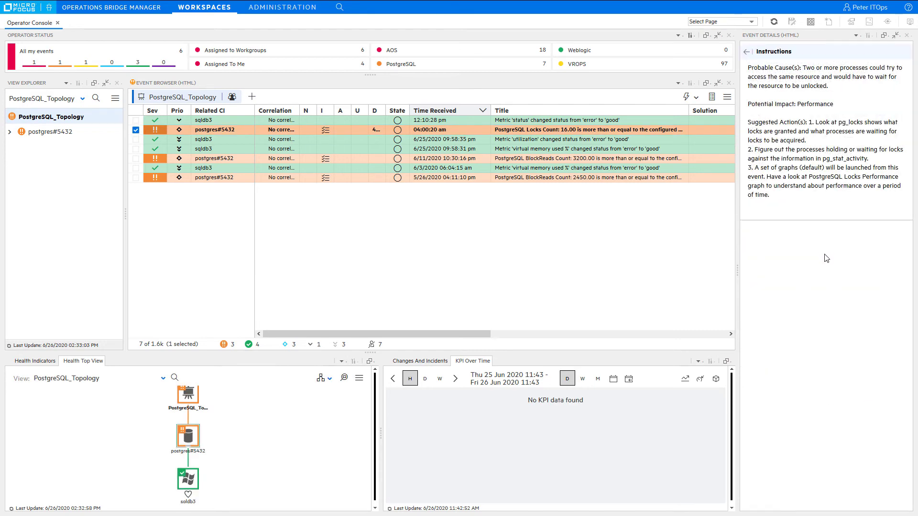
left_click(746, 52)
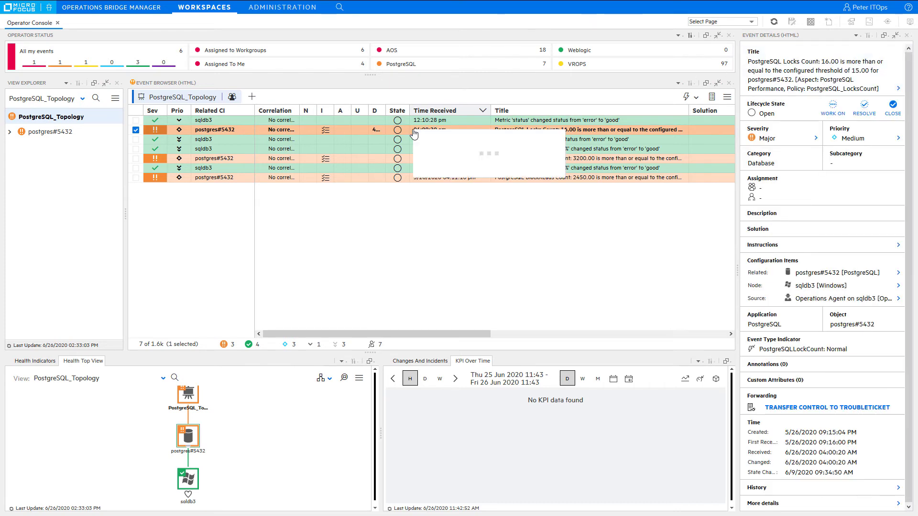
Launch the Performance Dashboard (CI) for the related postgres#5432 CI
mouse_move(414, 134)
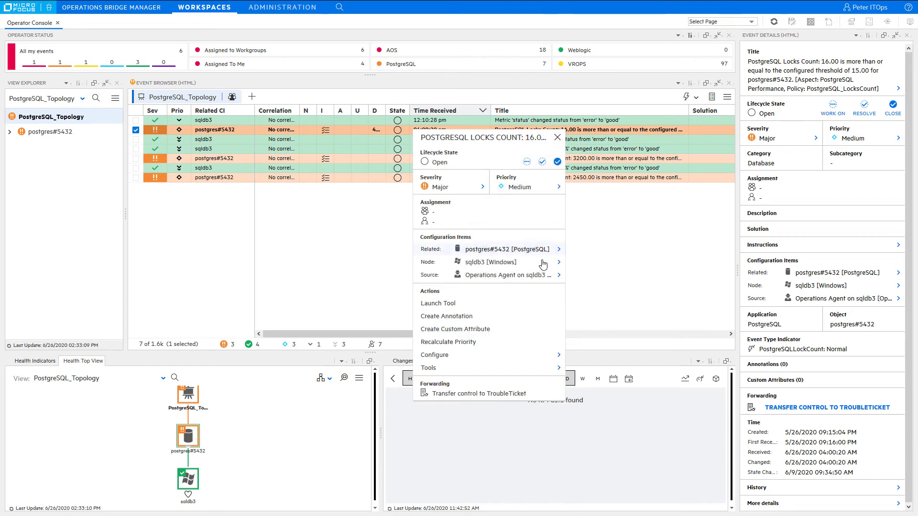
left_click(558, 249)
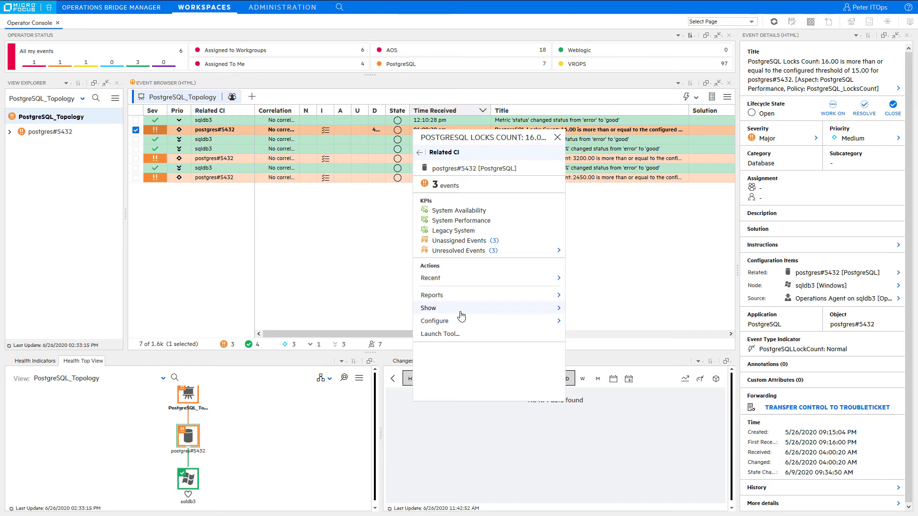
left_click(461, 310)
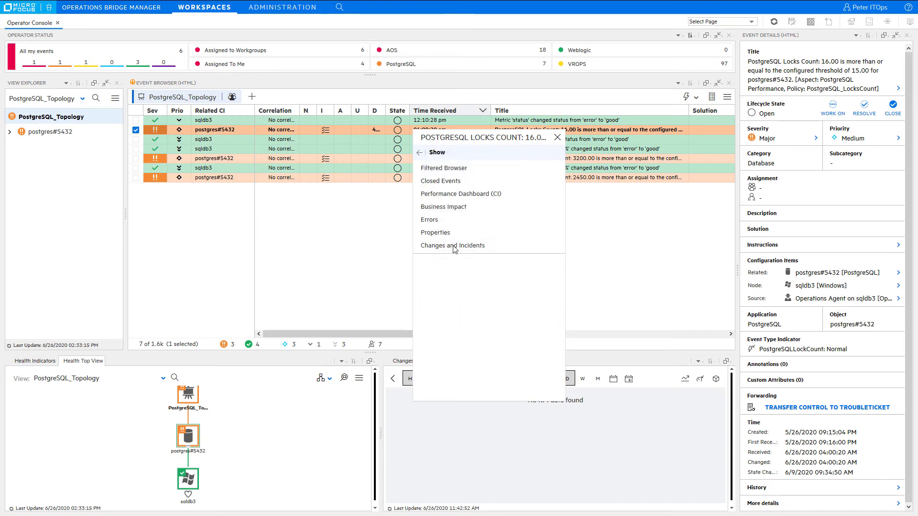
left_click(467, 196)
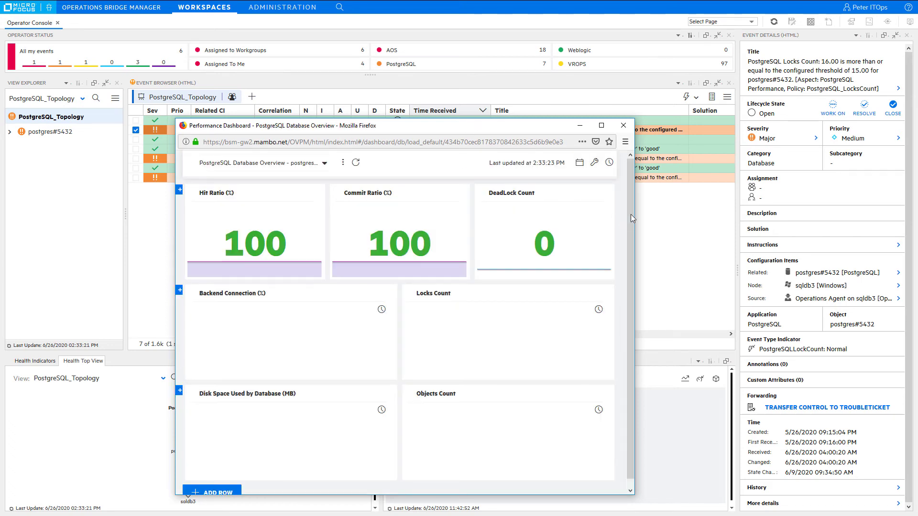
Browse the Standard Dashboards group in the dashboard selector, then close the dashboard window
mouse_move(628, 205)
left_mouse_down()
mouse_move(633, 233)
mouse_move(624, 206)
left_mouse_up()
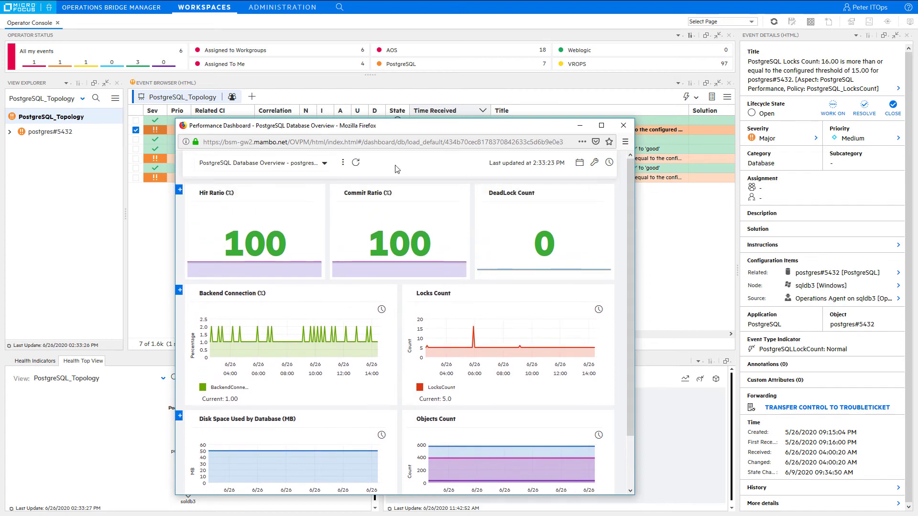
left_click(324, 164)
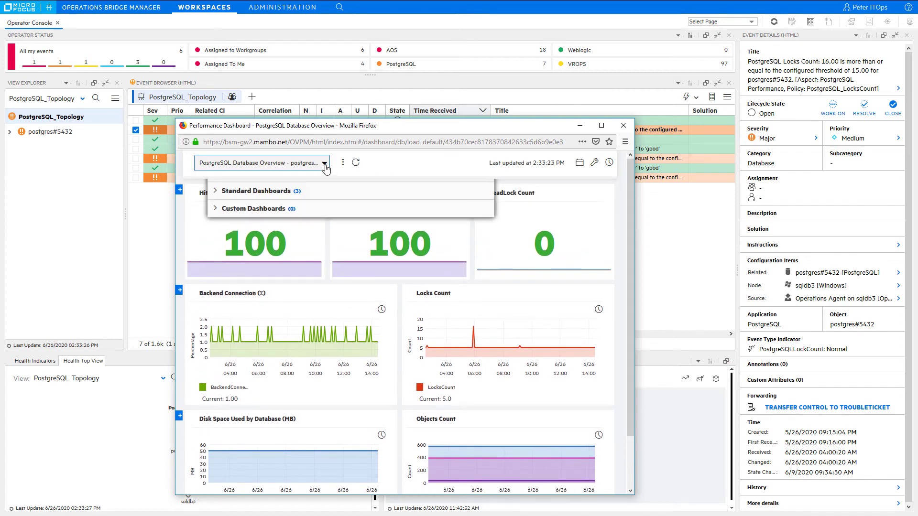
left_click(216, 192)
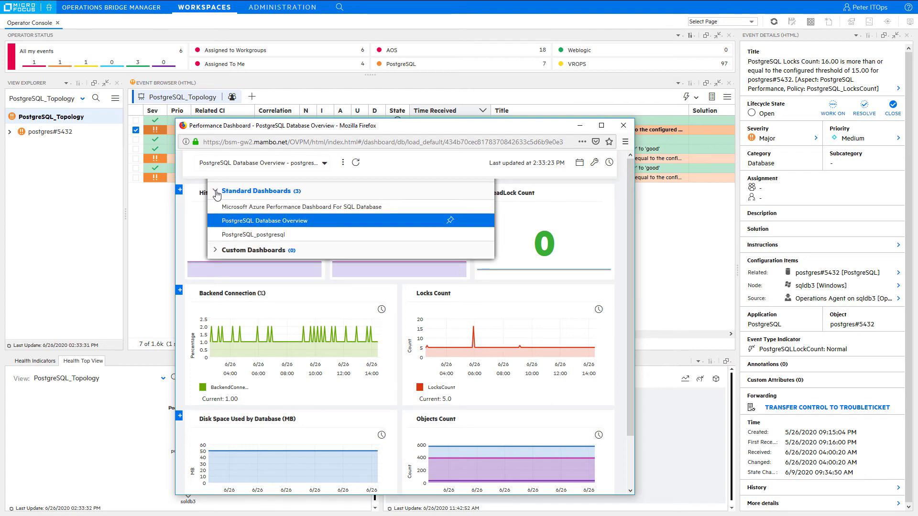
left_click(216, 192)
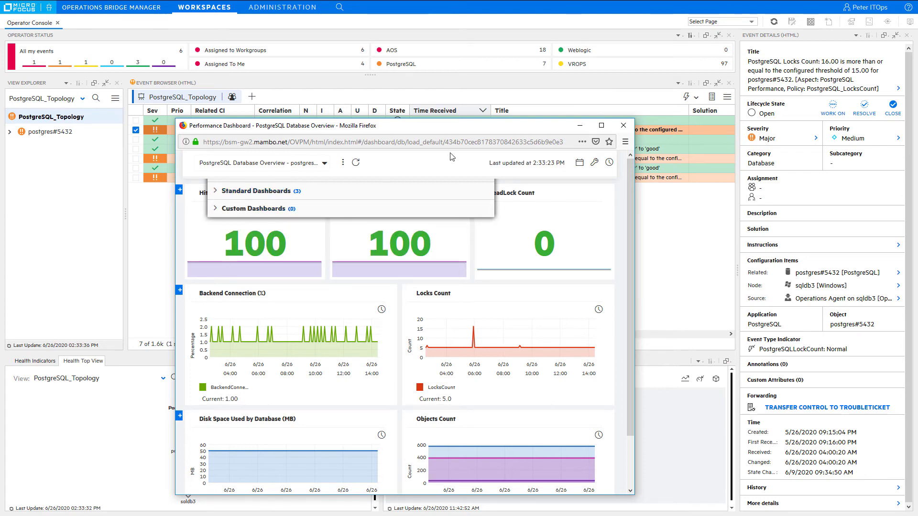
left_click(623, 126)
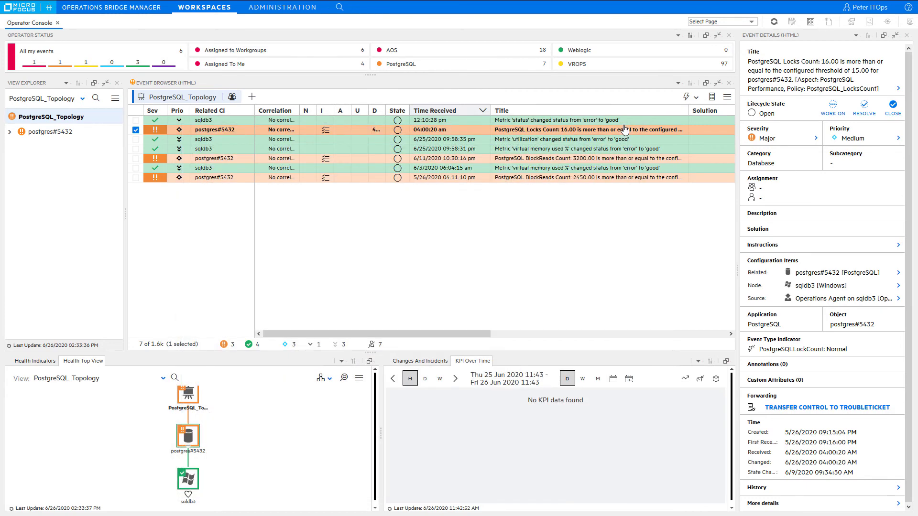
Review the Tools and Run Books lists for the sqldb3 virtual memory used % event
left_click(289, 150)
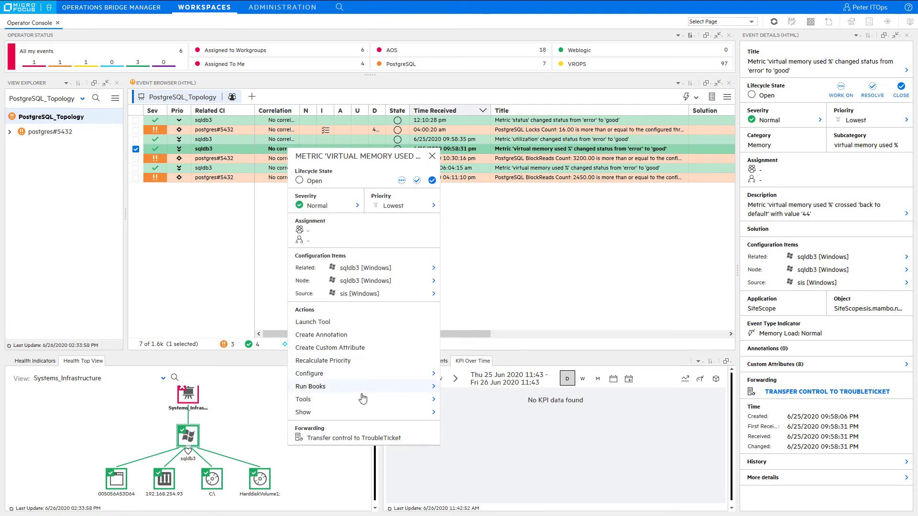
left_click(423, 403)
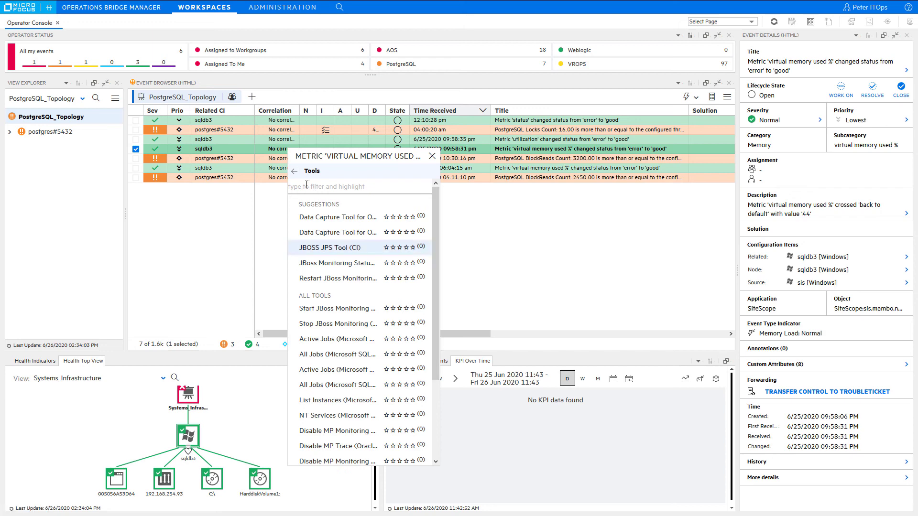
left_click(292, 173)
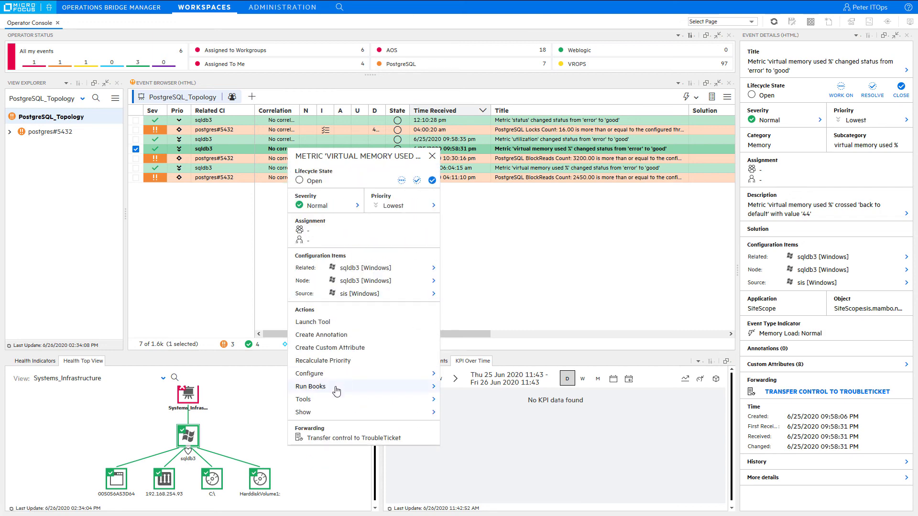
left_click(336, 391)
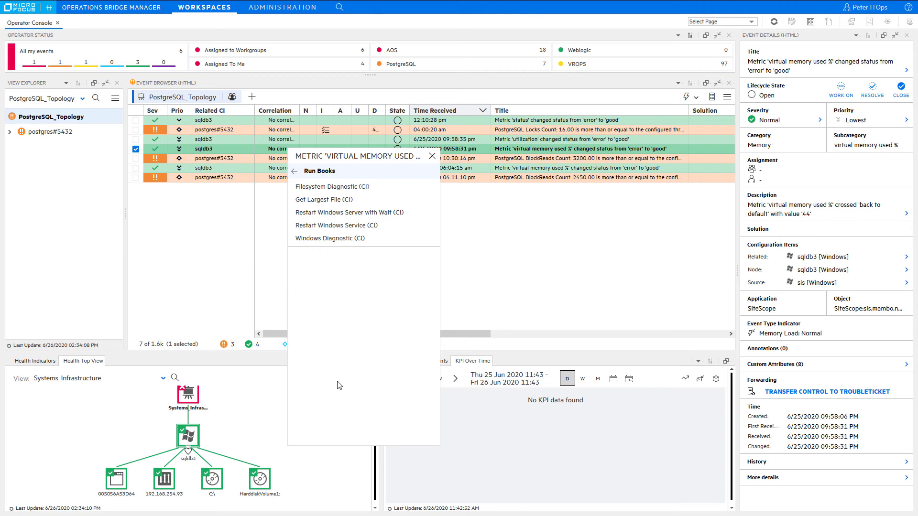
left_click(431, 157)
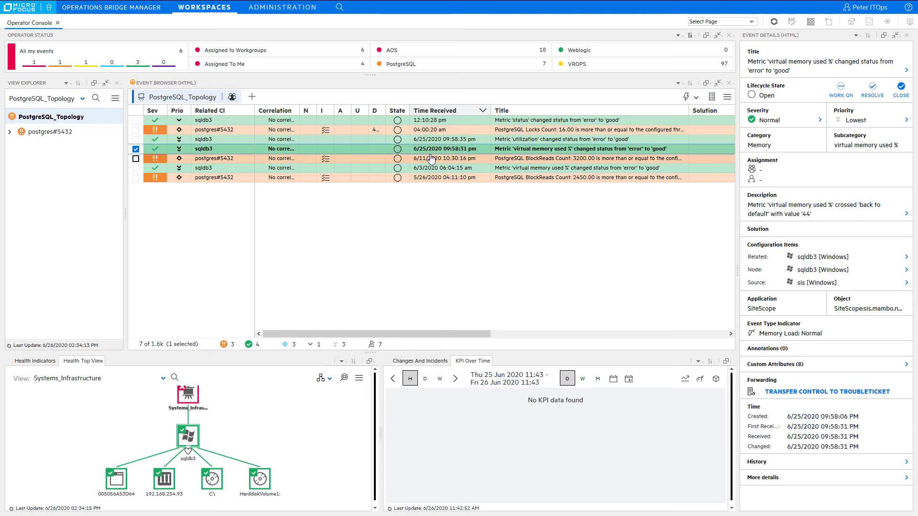